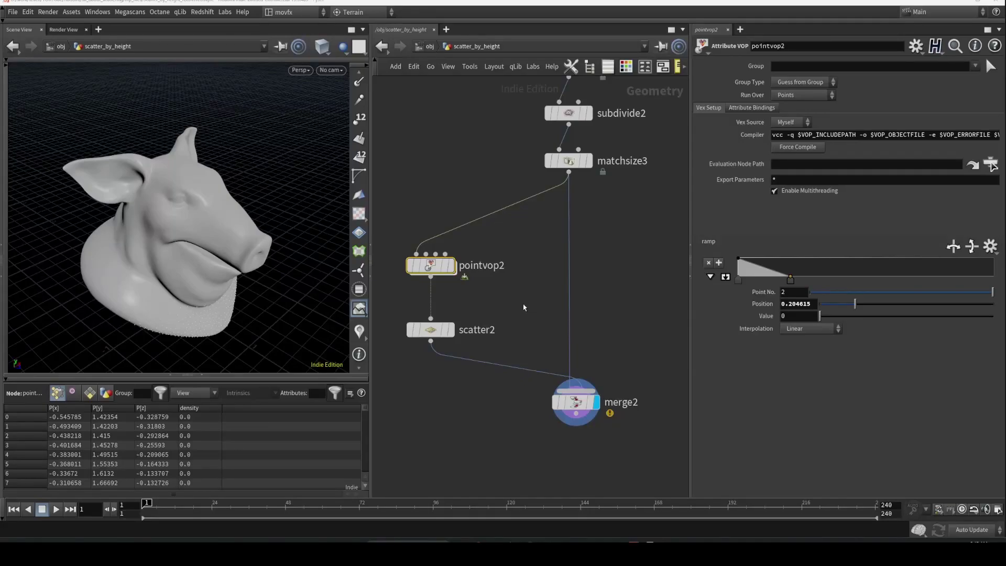
Examine the merged pig head and the points scattered around its base from merge2
scroll(523, 307, "down", 2)
left_click(565, 345)
key("f")
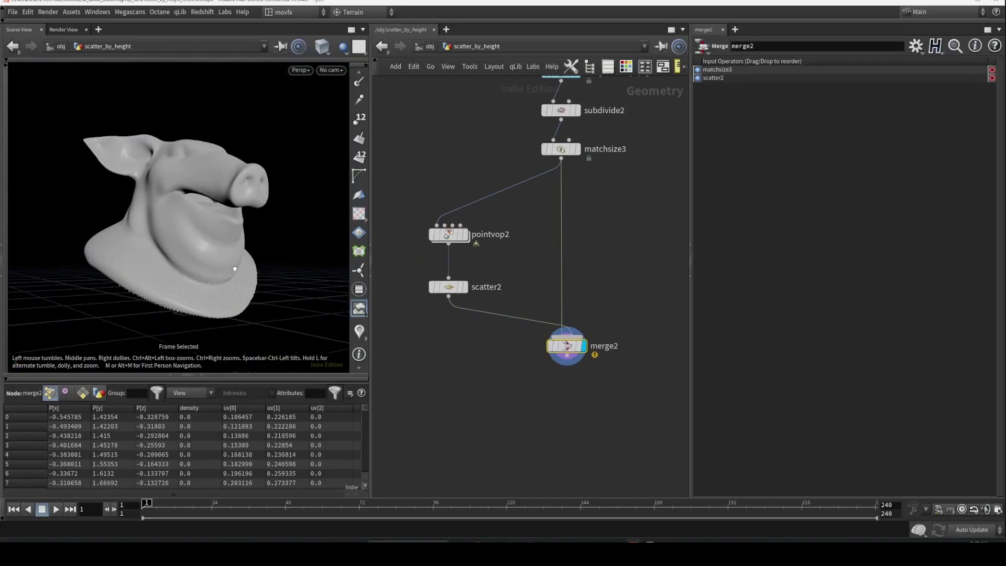
left_click_drag(231, 263, 281, 259)
right_click_drag(282, 260, 279, 264)
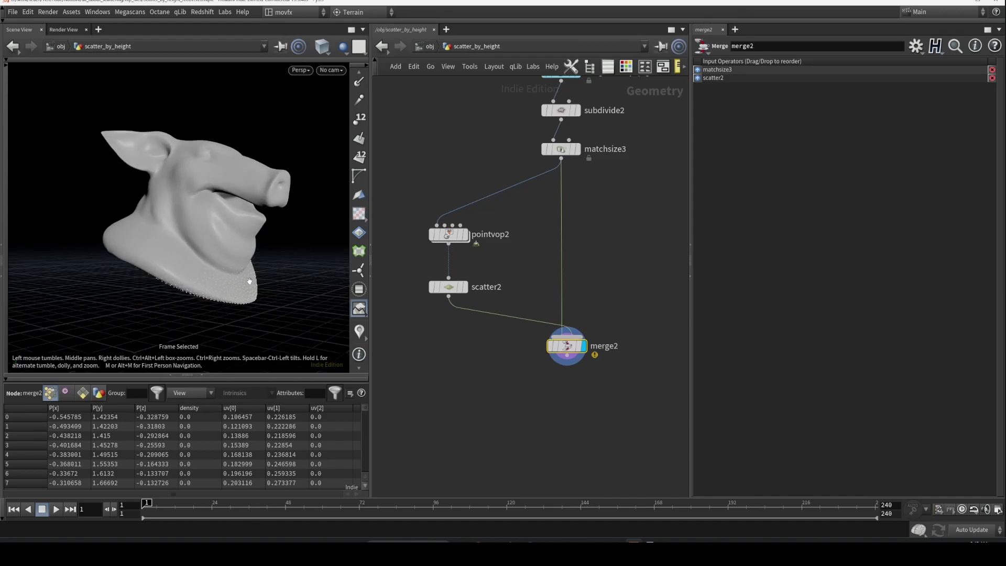
key("shift+w")
key("shift+w")
scroll(235, 287, "up", 3)
left_click_drag(235, 289, 272, 285)
Tighten the falloff of the pointvop2 ramp by moving its starting point inward and its zero-value end point to position 0.136923
left_click(449, 234)
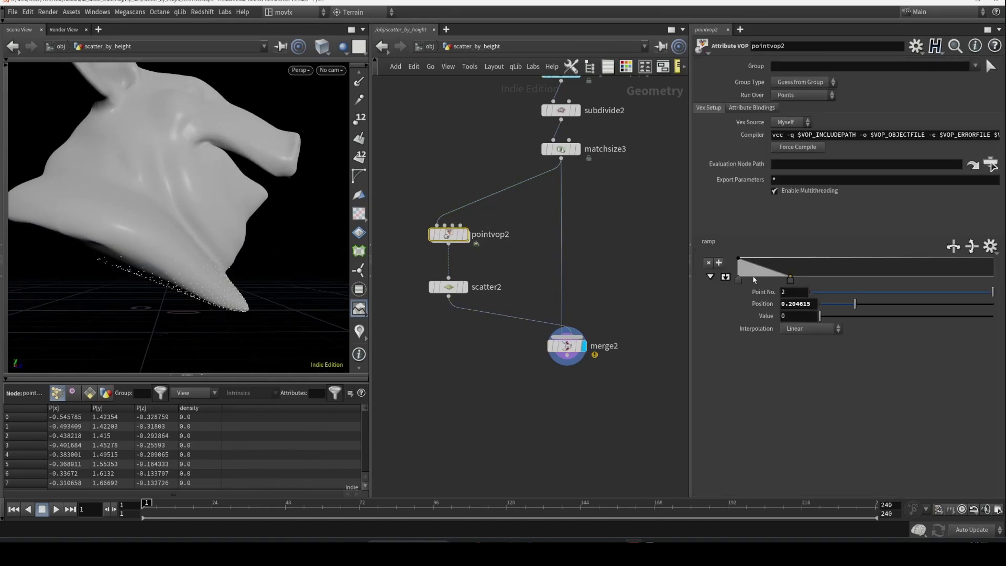
left_click_drag(739, 281, 773, 283)
left_click_drag(309, 244, 262, 259)
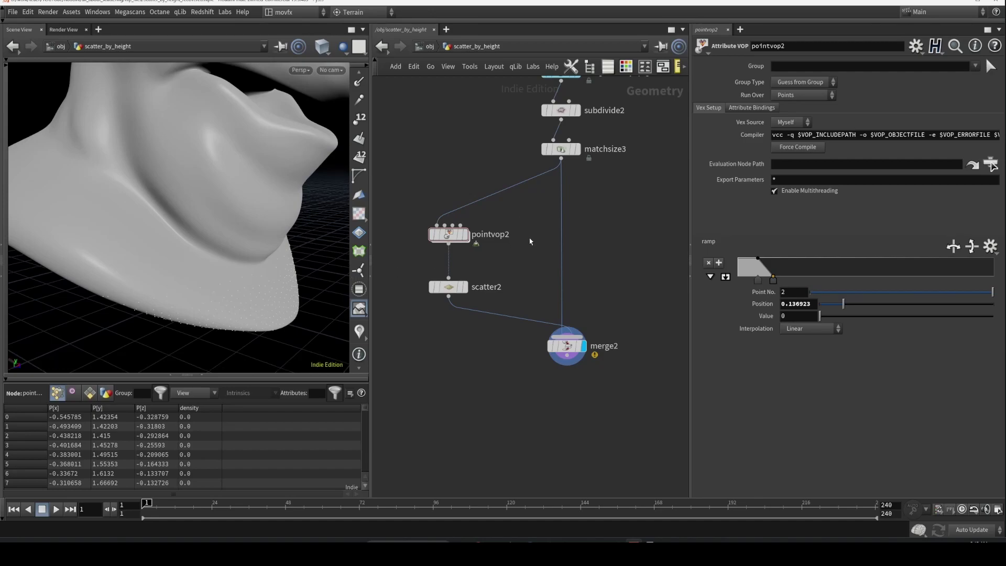
Return to the object level and open the scatter_by_curvature geometry network
left_click(429, 48)
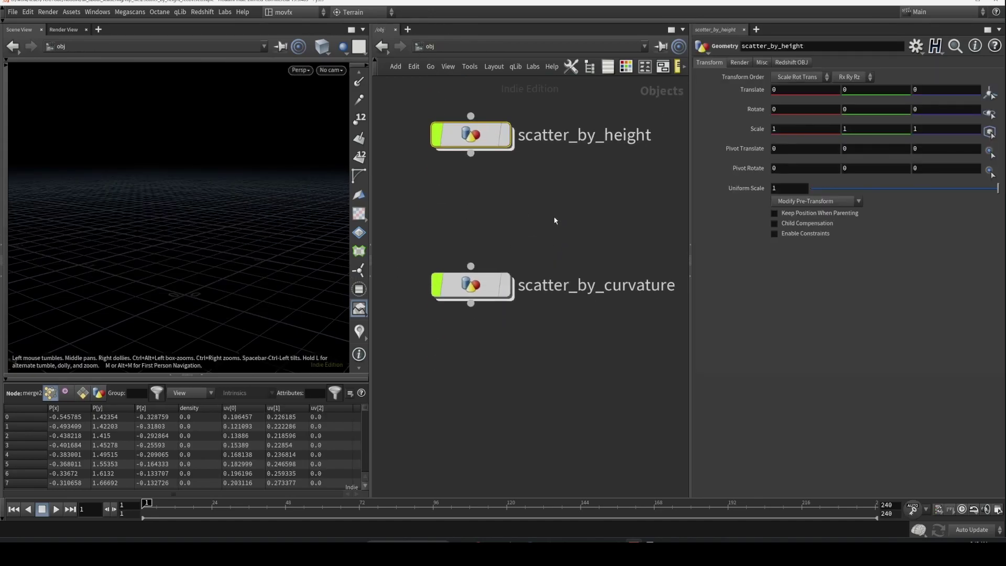
middle_click_drag(549, 240, 548, 148)
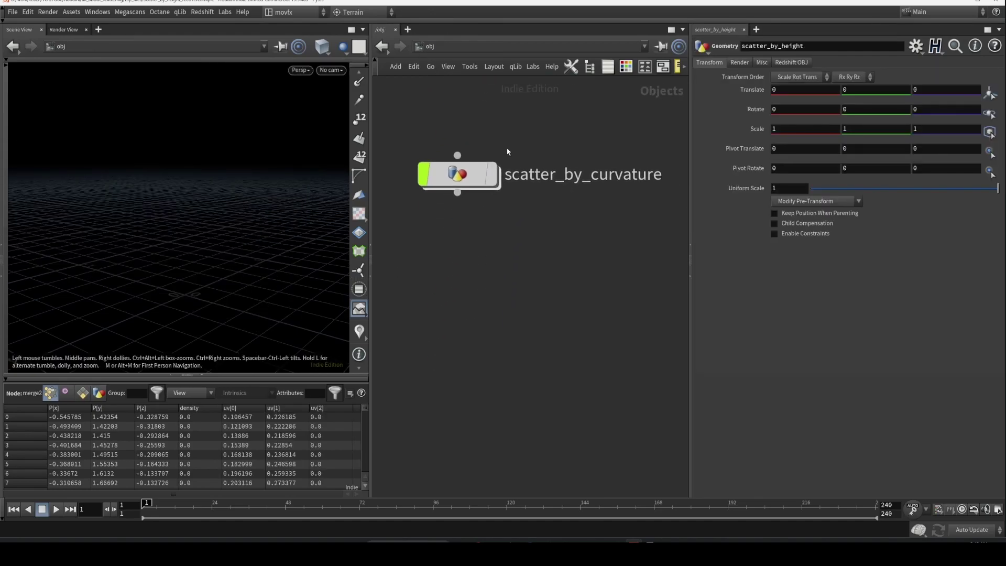
left_click(457, 179)
left_click_drag(523, 179, 665, 181)
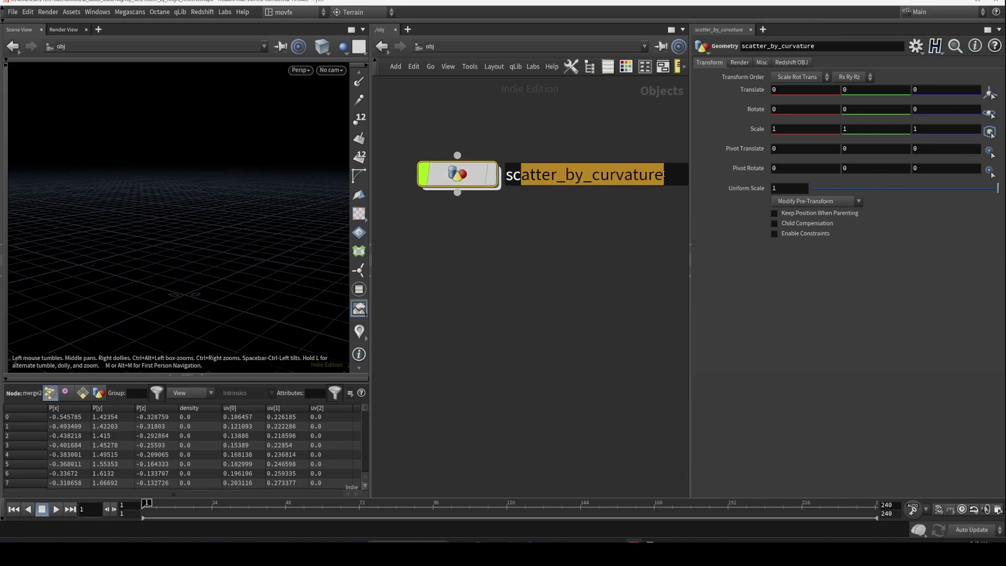
left_click(544, 216)
double_click(459, 174)
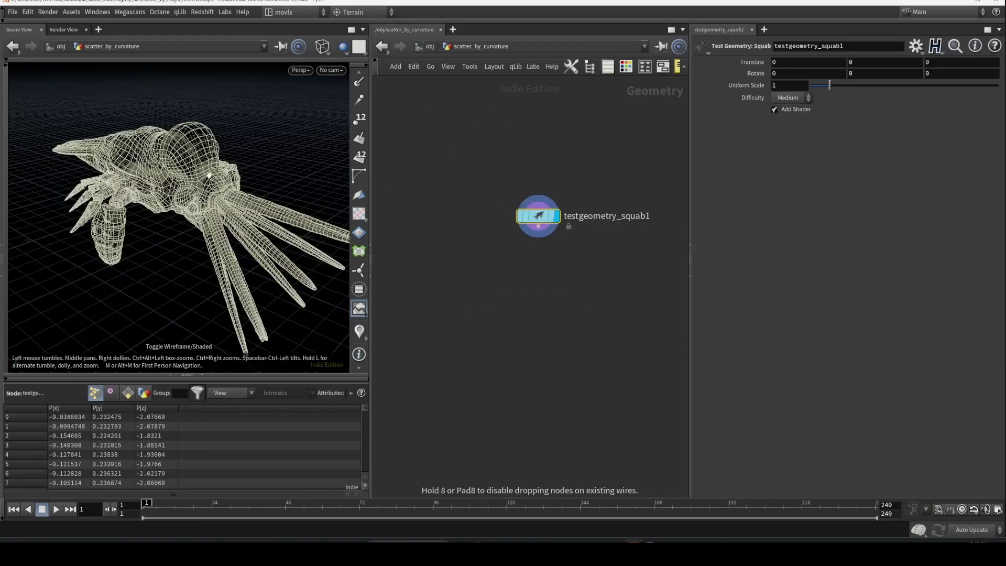
Add a Subdivide node beneath testgeometry_squab1, connect the squab to it and display the result
key("w")
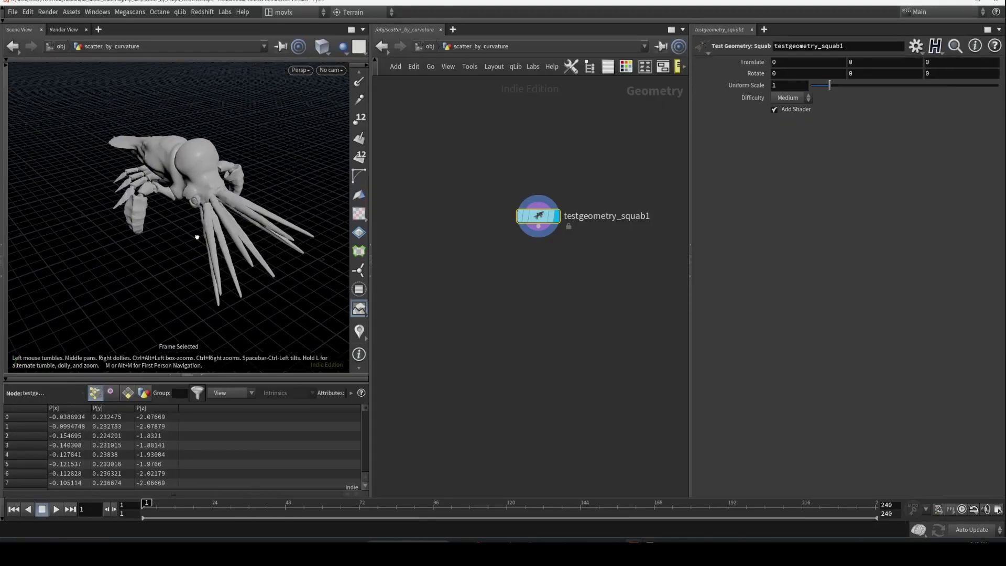
key("f")
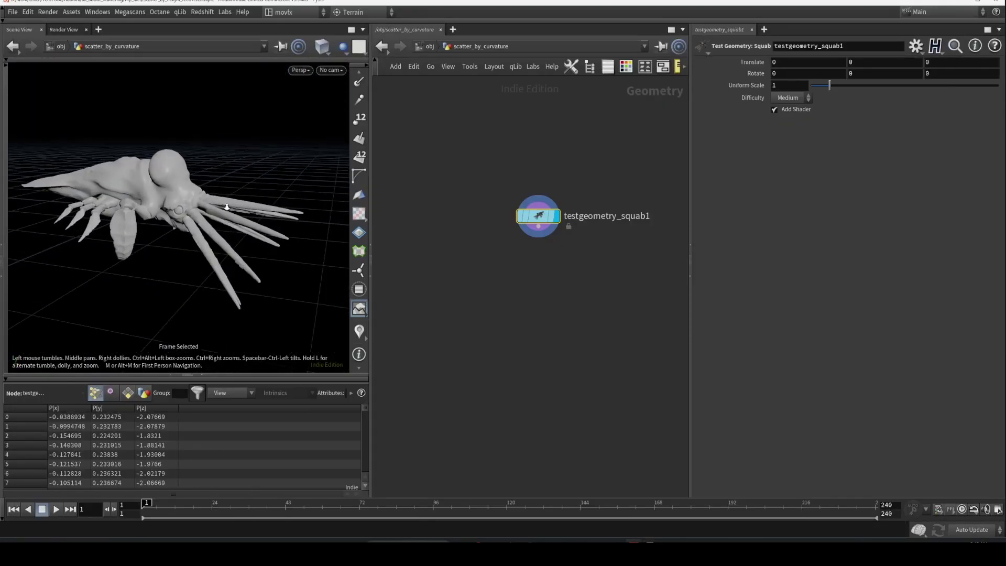
key("shift+w")
key("shift+w")
key("Tab")
type("sub")
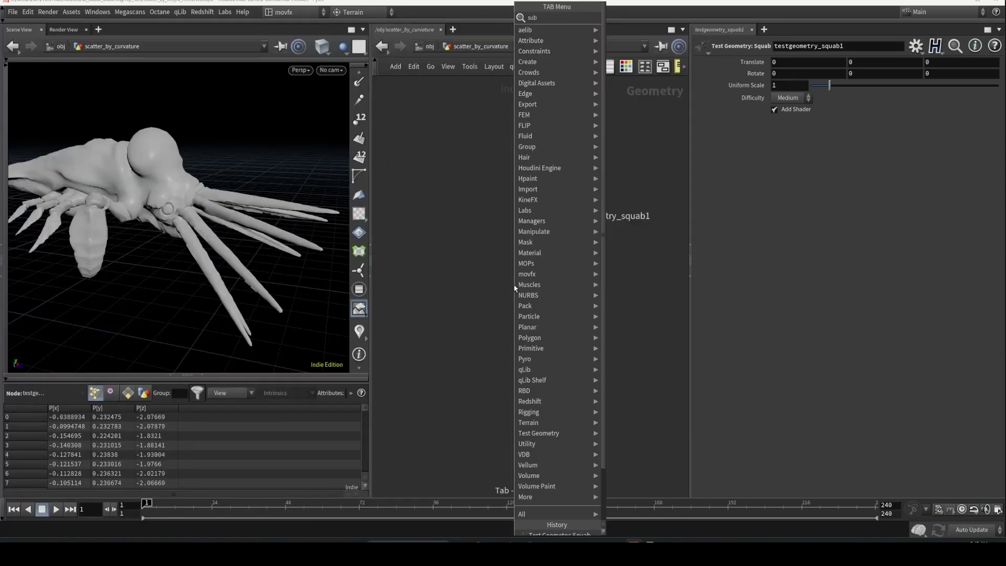
key("Return")
key("Return")
left_click(505, 274)
left_click(538, 226)
left_click(532, 285)
left_click_drag(514, 284, 539, 269)
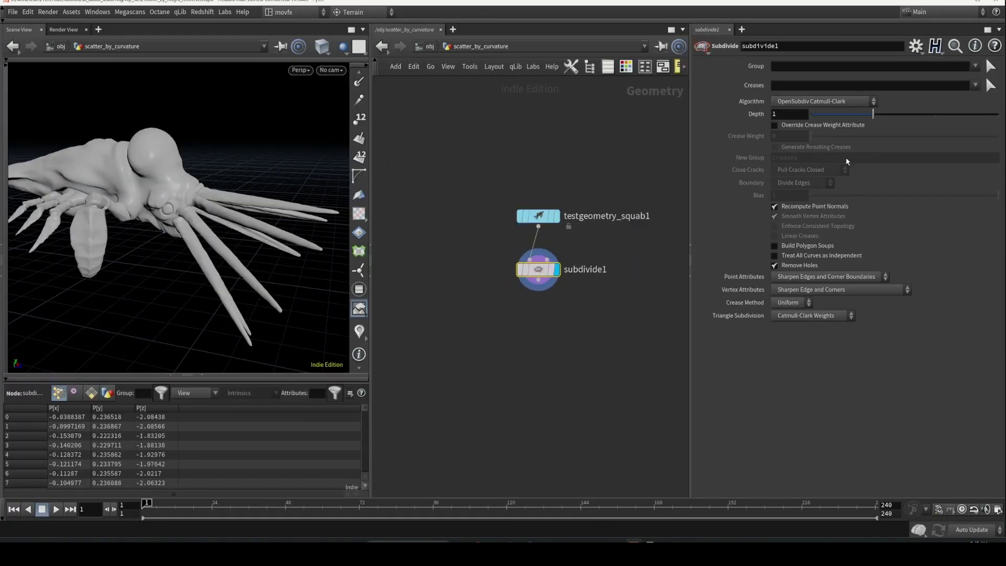
Set the Depth of subdivide1 to 2 and check the smoothed squab mesh in shaded and wireframe display
left_click_drag(873, 115, 927, 118)
left_click(608, 394)
key("f")
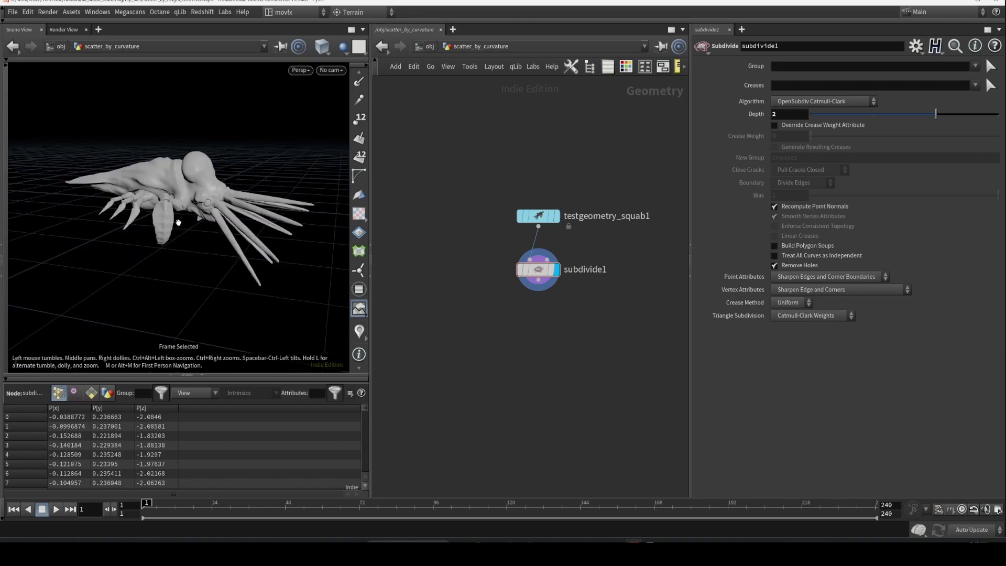
key("shift+w")
key("w")
scroll(230, 196, "up", 5)
key("w")
key("w")
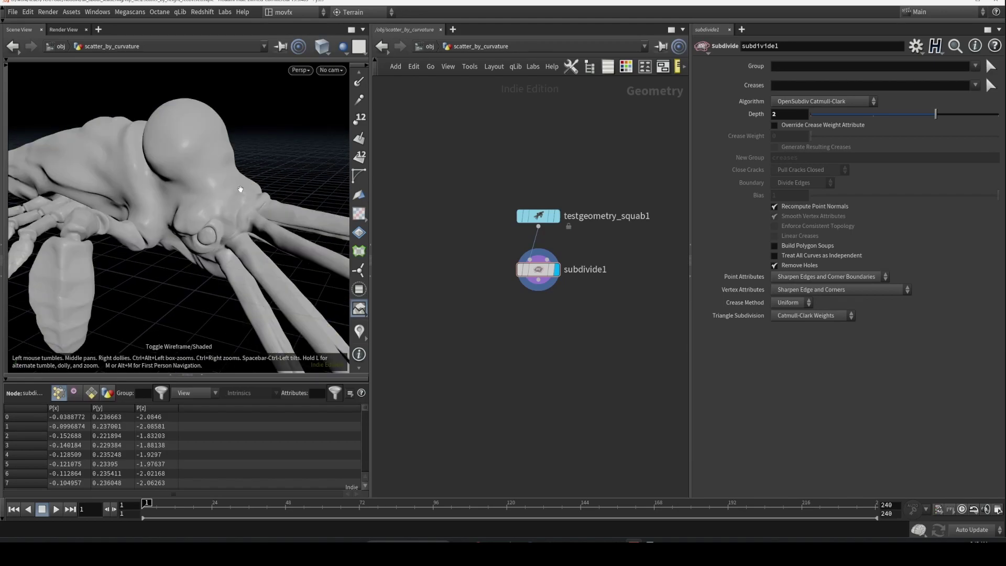
scroll(253, 201, "down", 5)
Add a Labs Measure Curvature node beneath subdivide1, connect it and display its output
middle_click_drag(561, 365, 545, 313)
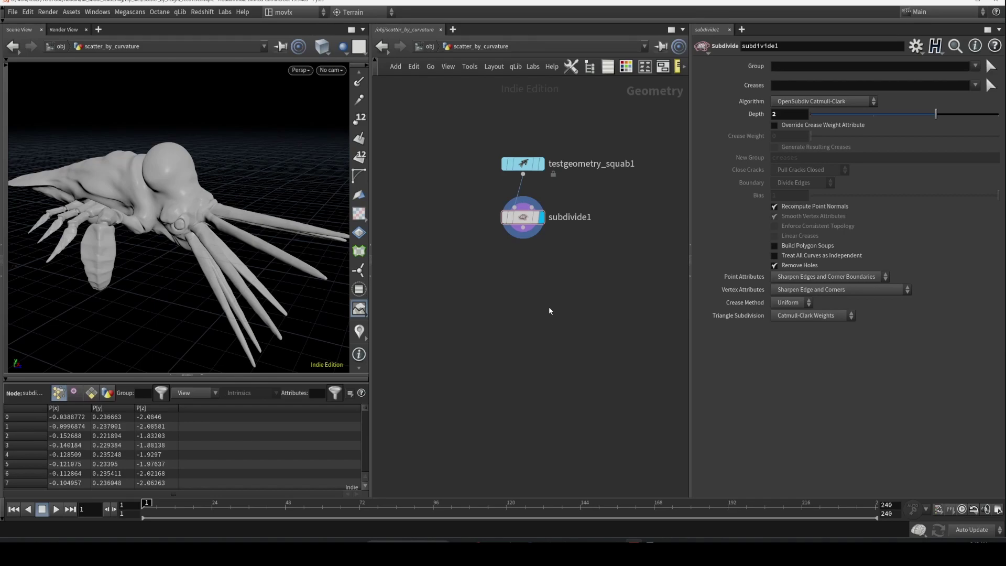
key("Tab")
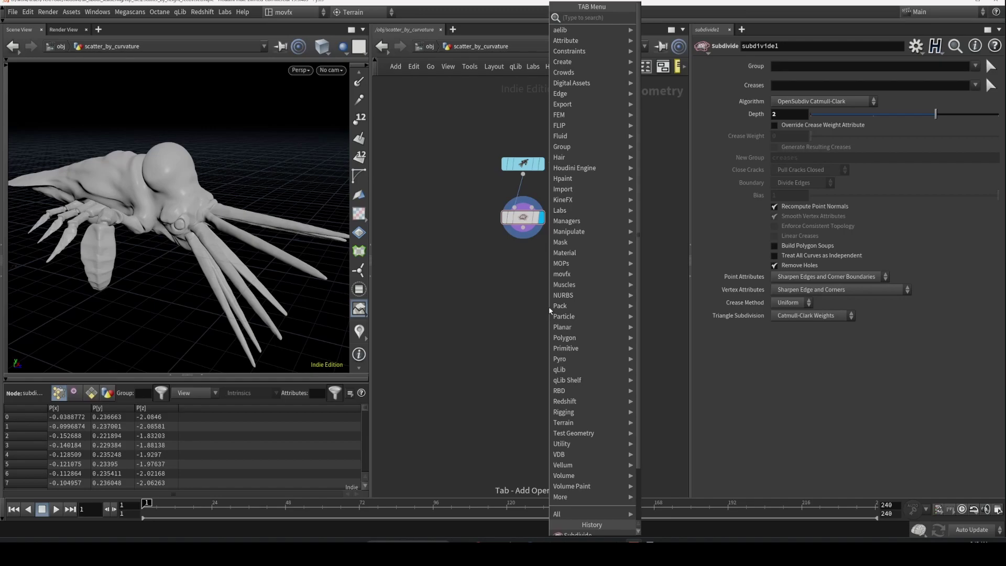
type("labs cu")
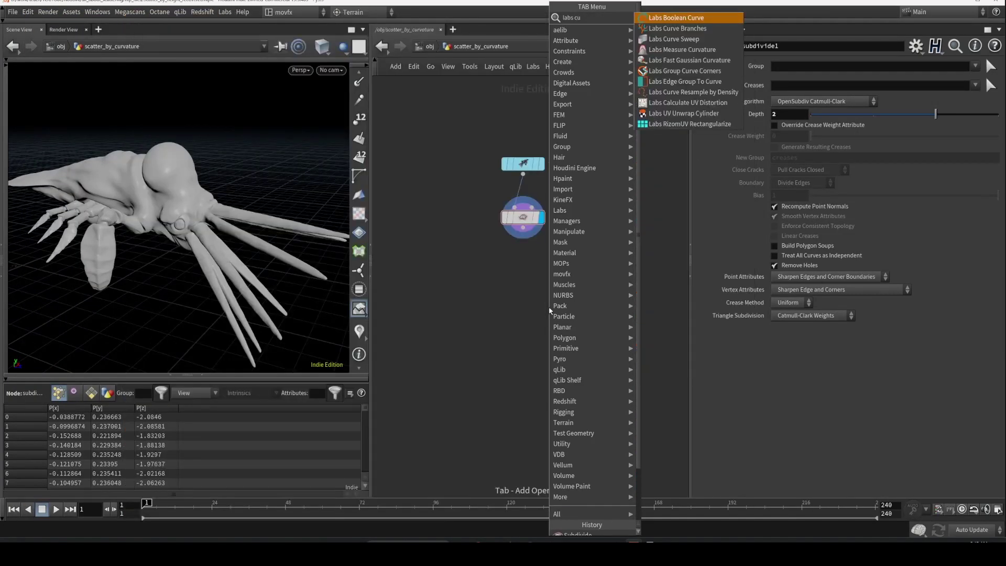
key("Down")
key("Down")
key("Down")
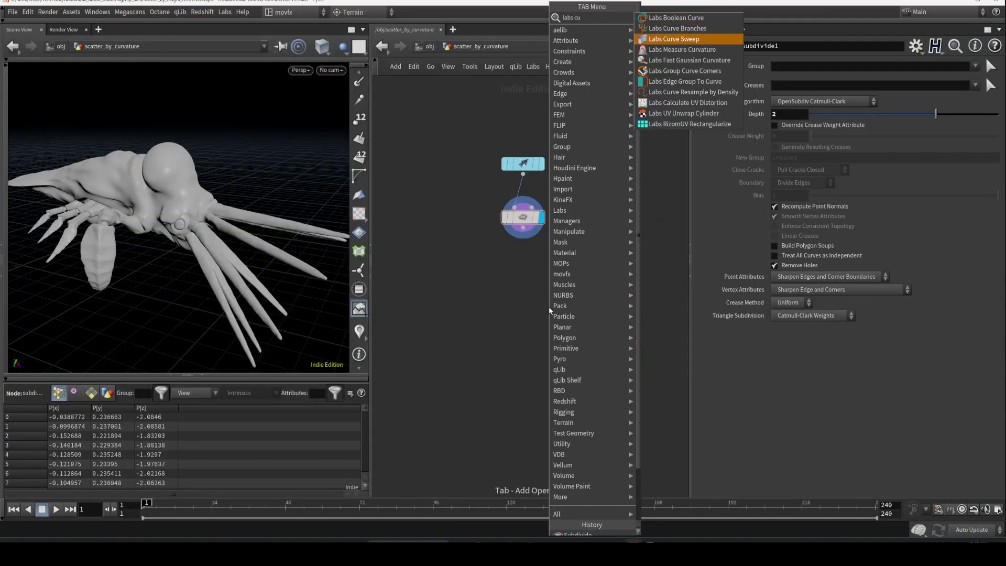
left_click(700, 53)
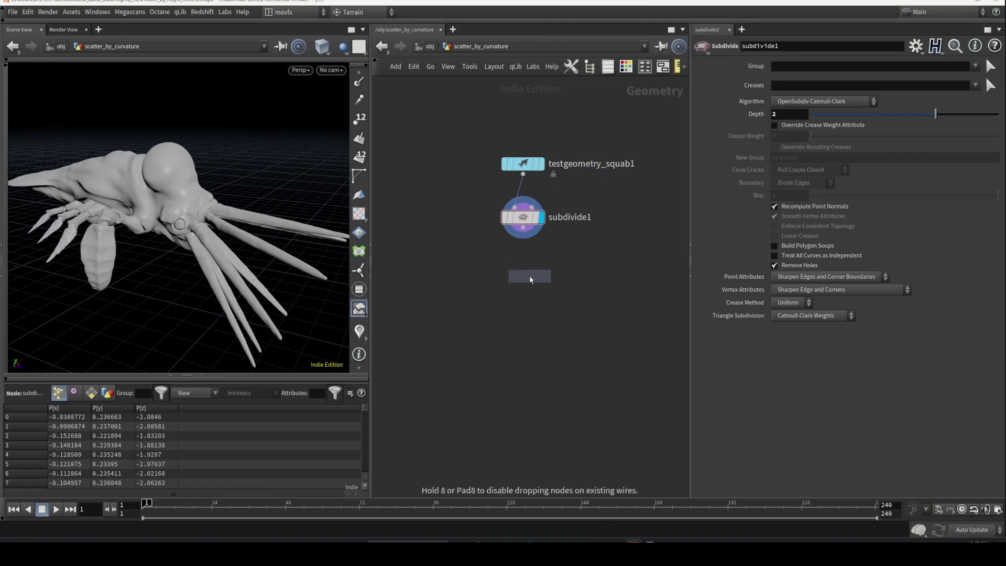
left_click(531, 275)
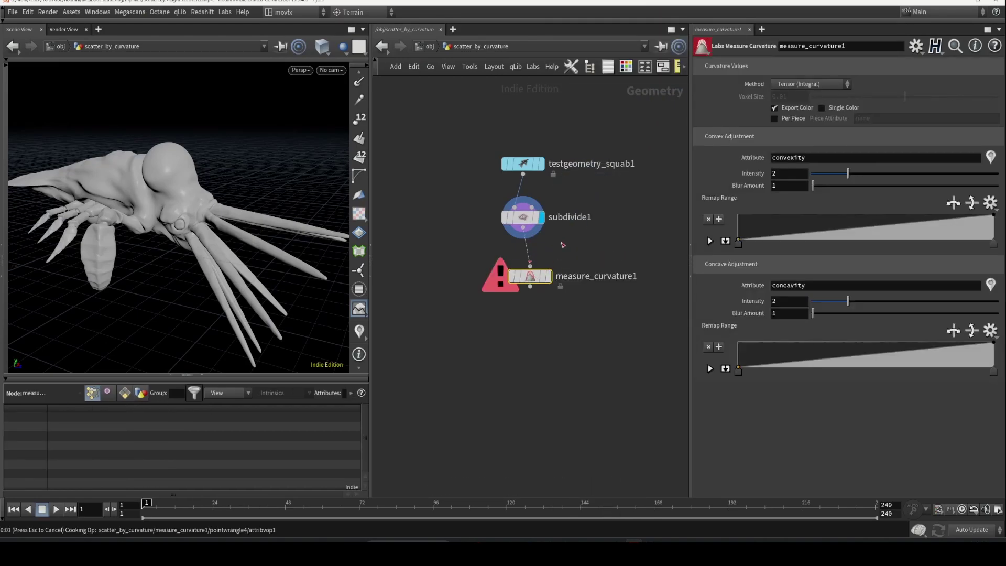
left_click(541, 282)
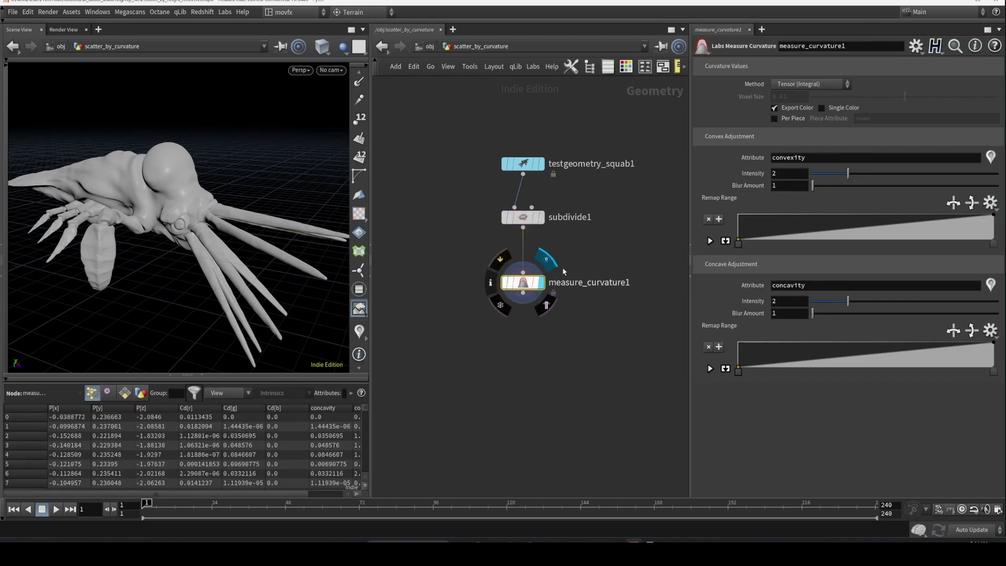
left_click_drag(563, 337, 556, 321)
Examine the curvature colours on the squab and the convex and concave attribute names on measure_curvature1
key("space+f")
left_click_drag(184, 226, 126, 196)
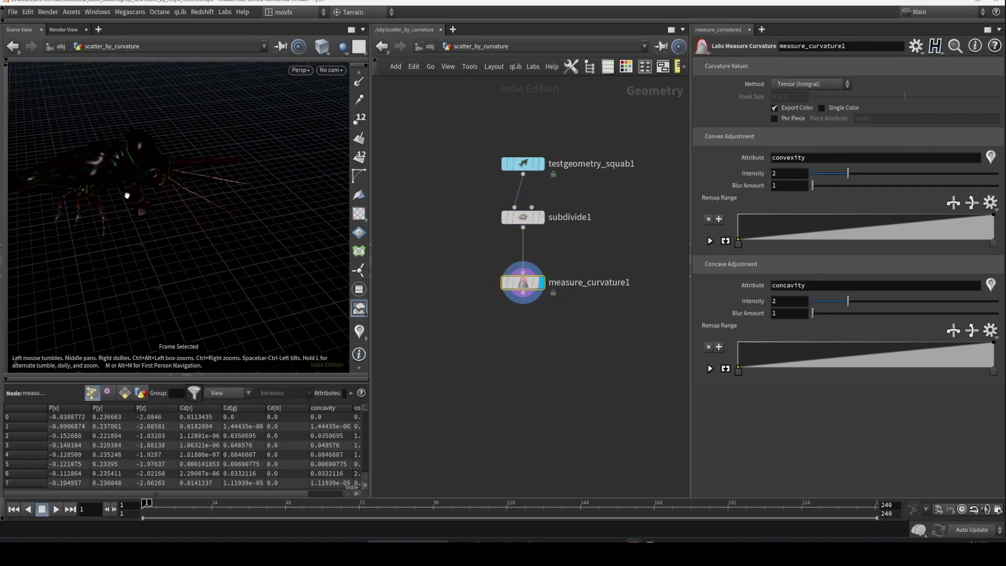
right_click_drag(125, 196, 235, 174)
left_click_drag(235, 173, 182, 187)
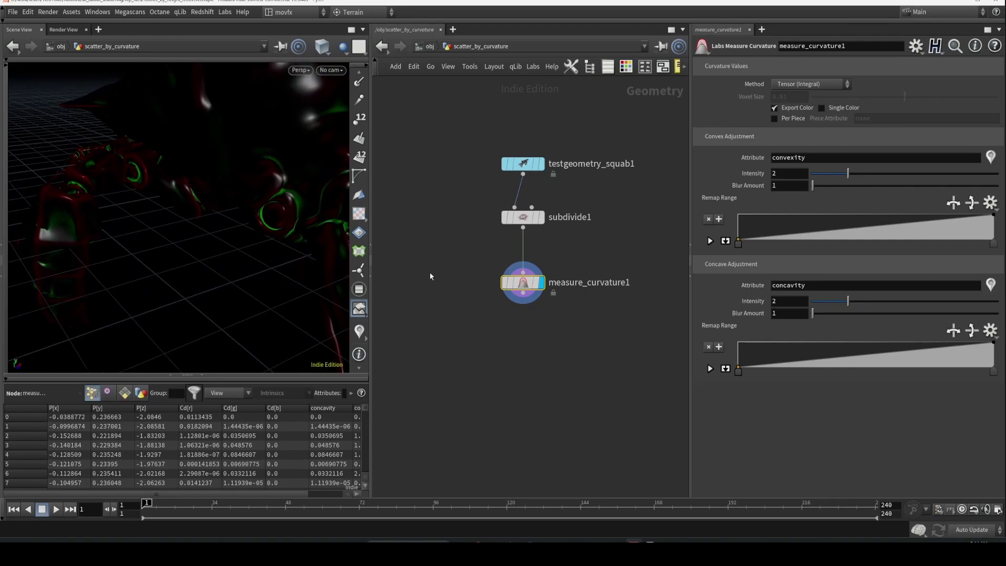
double_click(827, 158)
double_click(816, 286)
double_click(794, 158)
double_click(774, 286)
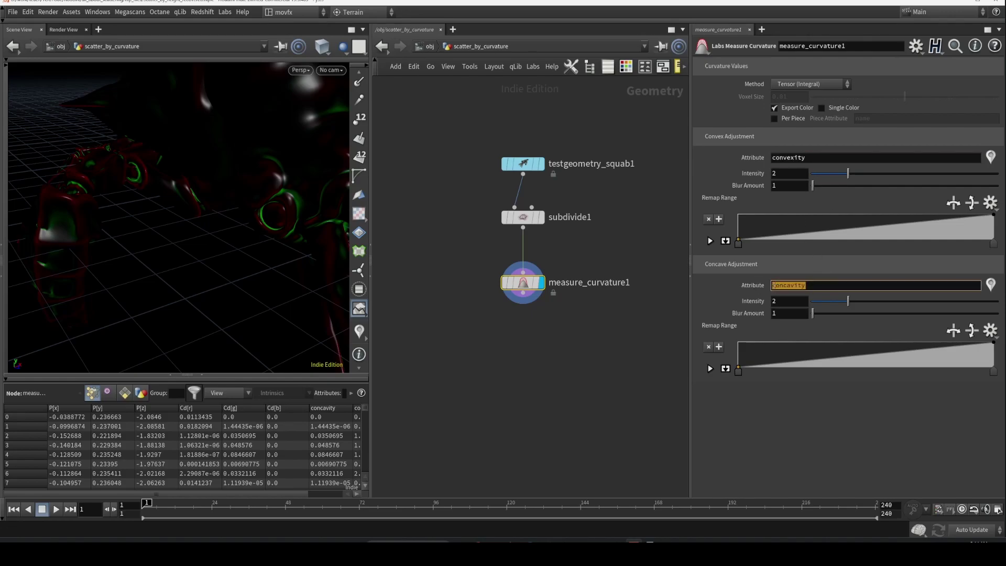
left_click(818, 286)
double_click(812, 158)
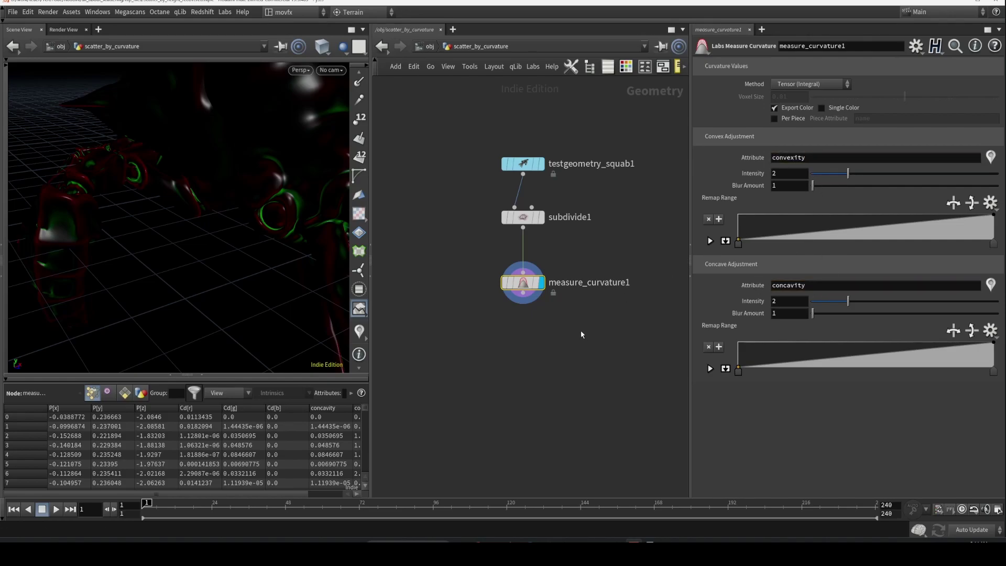
Add a Scatter node beneath measure_curvature1 and connect it to that node's output
left_click(529, 342)
key("Tab")
type("scatter")
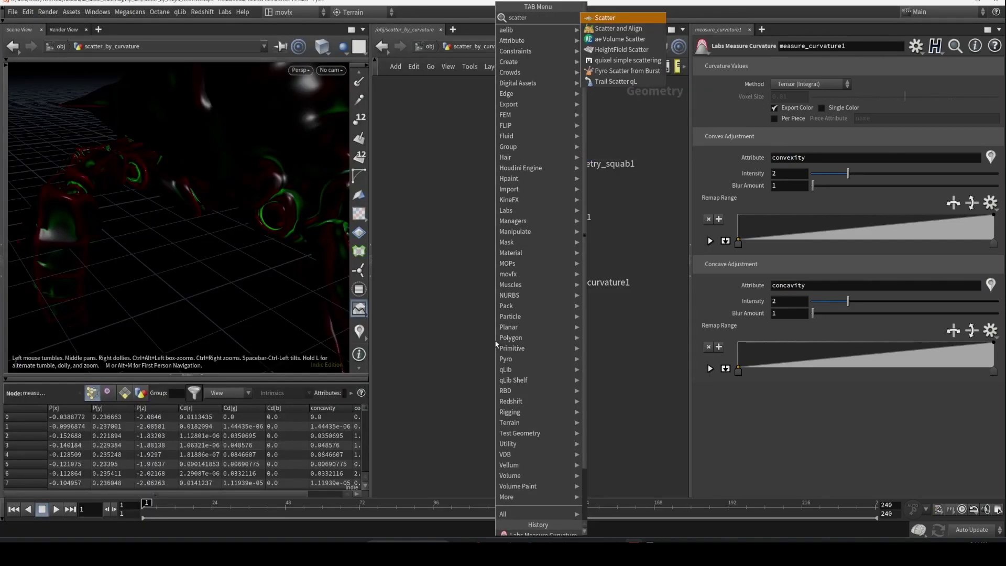
key("Return")
left_click(522, 371)
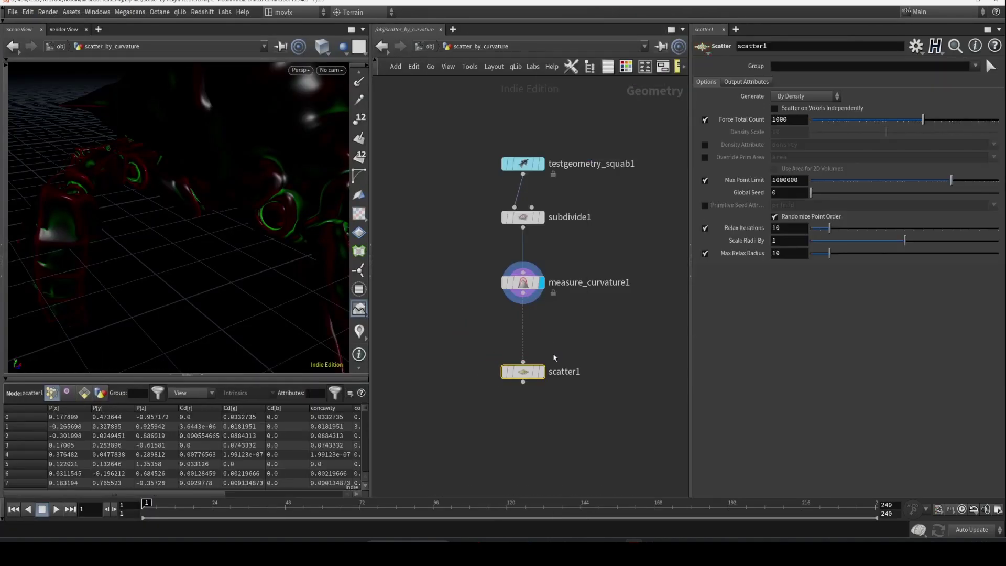
Enable Density Attribute on scatter1 and choose concavity as the attribute
left_click(705, 144)
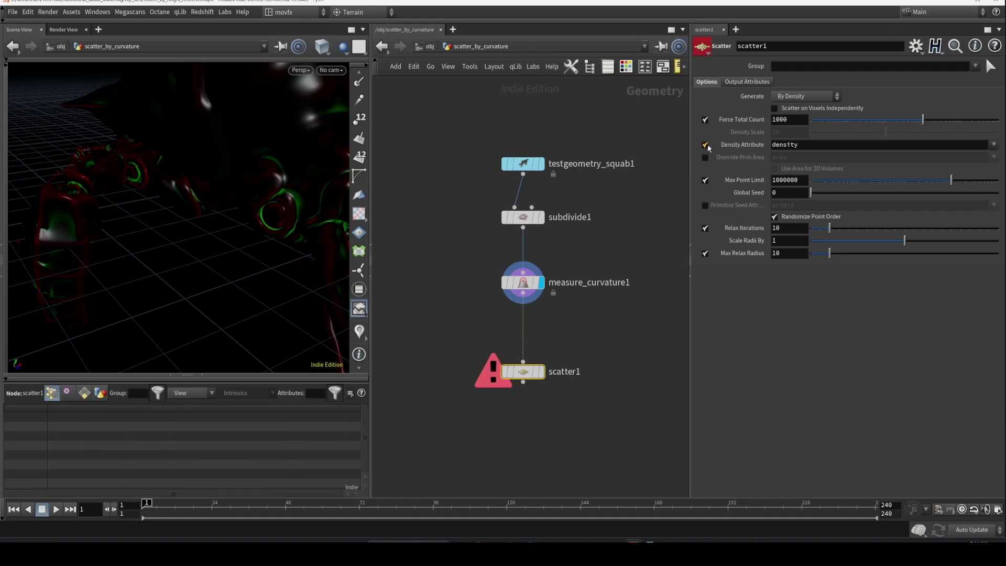
left_click(994, 145)
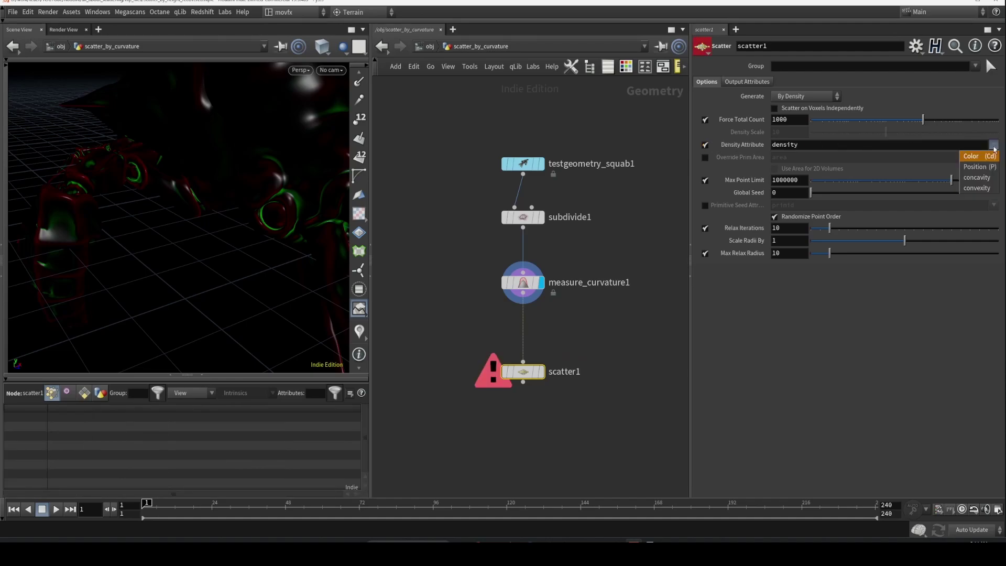
left_click(988, 178)
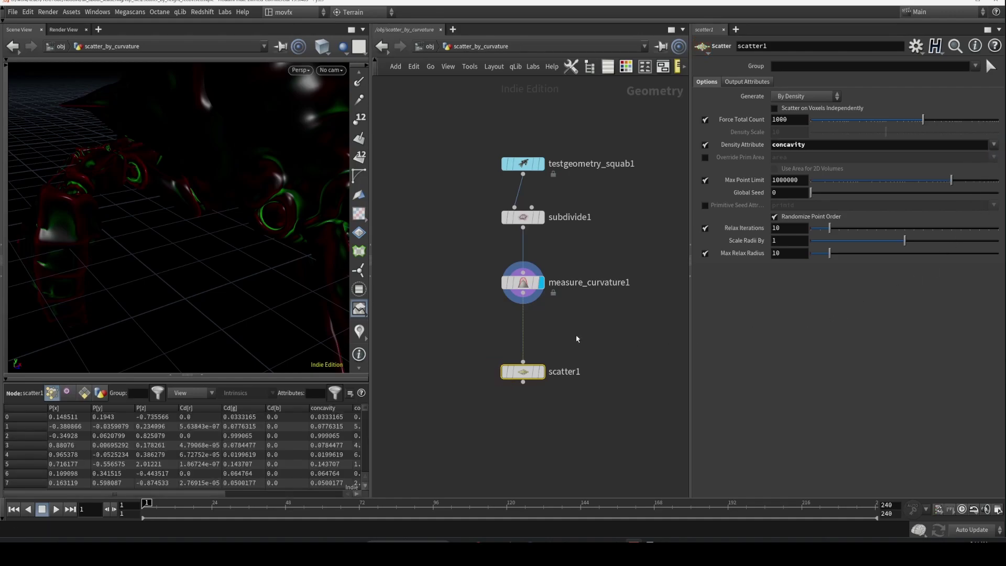
Display the scatter1 output and raise its Force Total Count to 10855
left_click(541, 371)
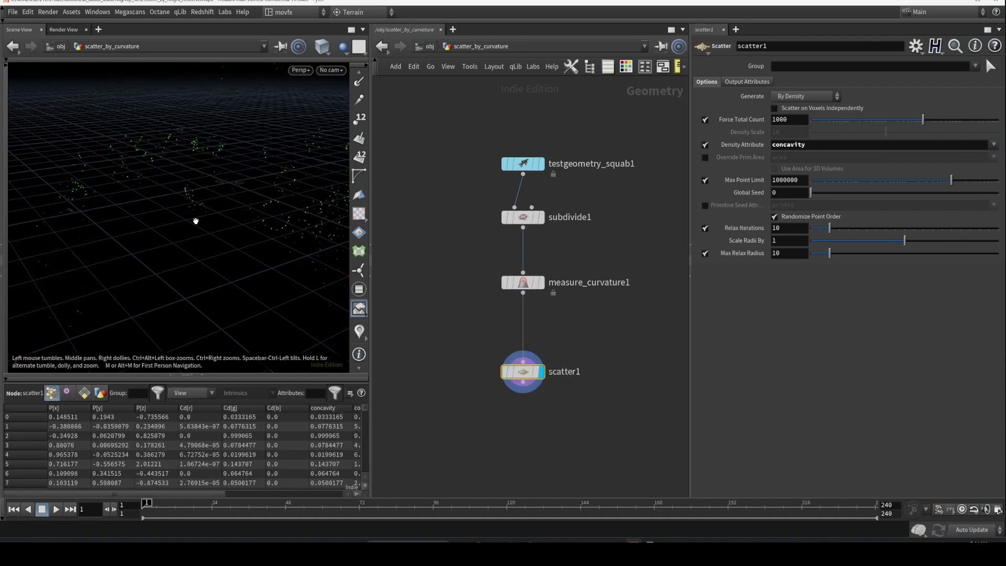
left_click_drag(196, 221, 157, 209)
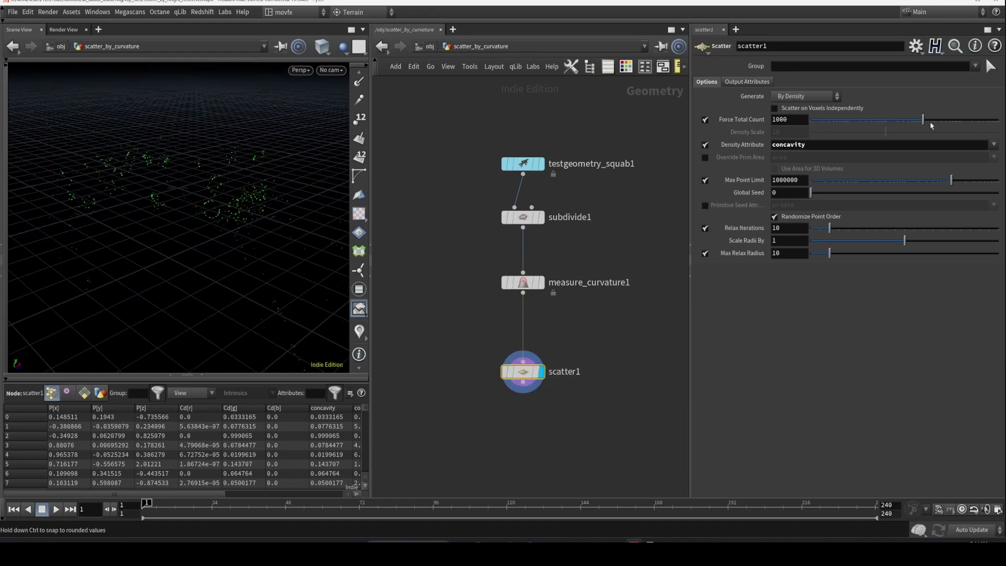
left_click_drag(931, 125, 968, 125)
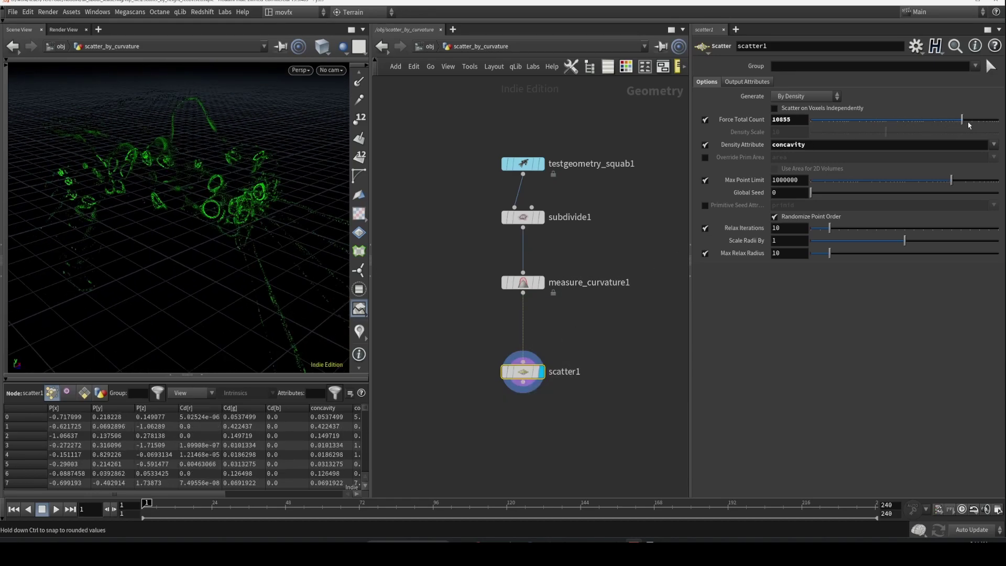
left_click_drag(125, 251, 231, 215)
Shift measure_curvature1 and scatter1 to one side and combine subdivide1 with scatter1 in a displayed Merge node
middle_click_drag(591, 255, 545, 260)
left_click(488, 290, "shift")
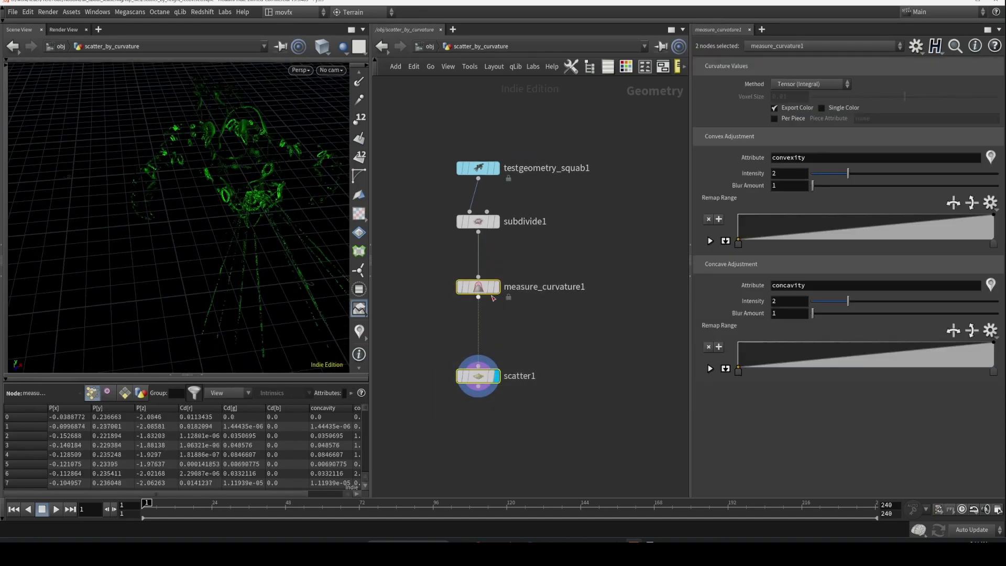
left_click_drag(488, 289, 427, 288)
left_click(490, 223)
left_click(426, 374, "shift")
left_click_drag(418, 385, 499, 427)
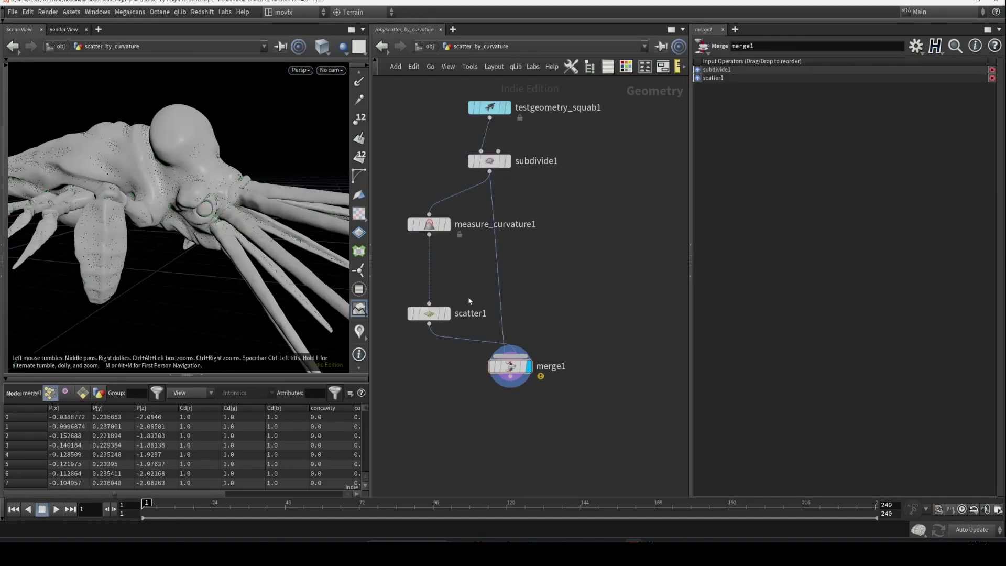
Raise scatter1's Force Total Count to 18461 and shift the low point of measure_curvature1's concave Remap Range slightly inward
left_click(434, 314)
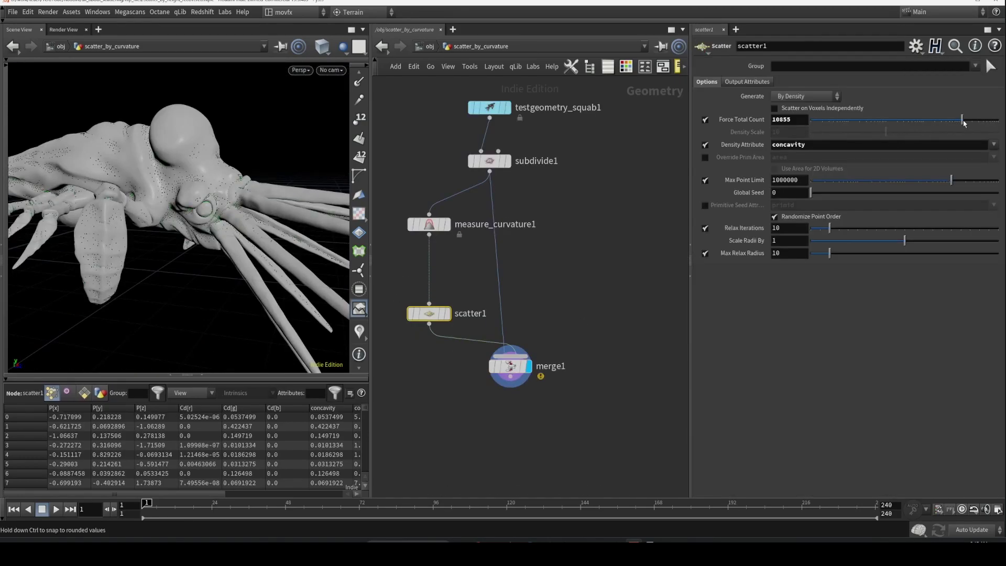
left_click_drag(964, 122, 977, 125)
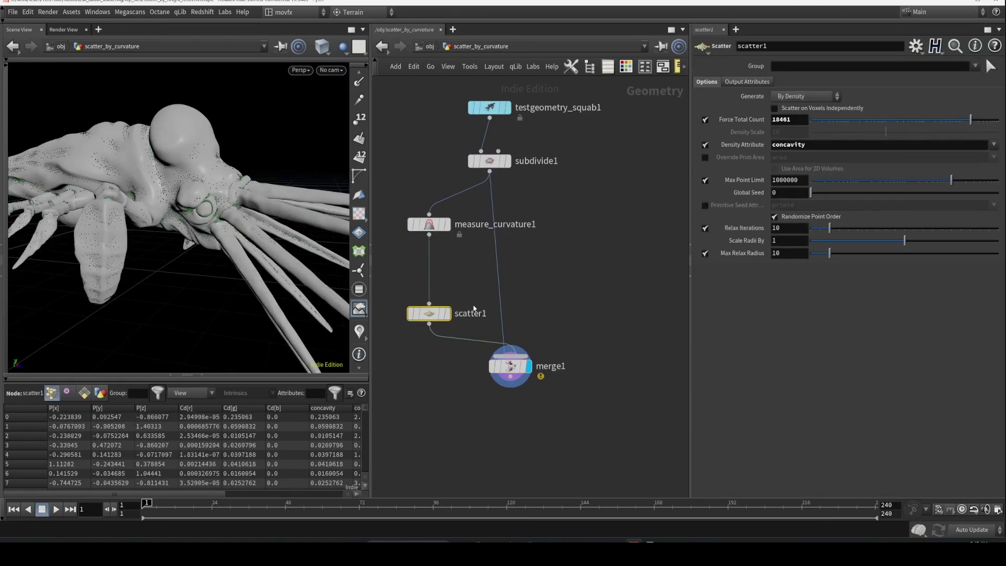
key("Up")
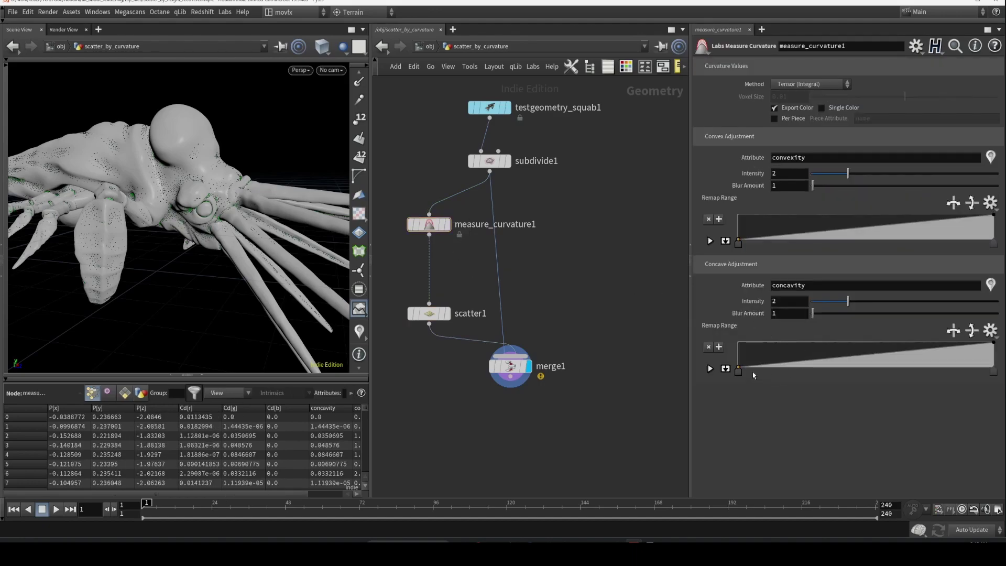
left_click_drag(738, 373, 761, 374)
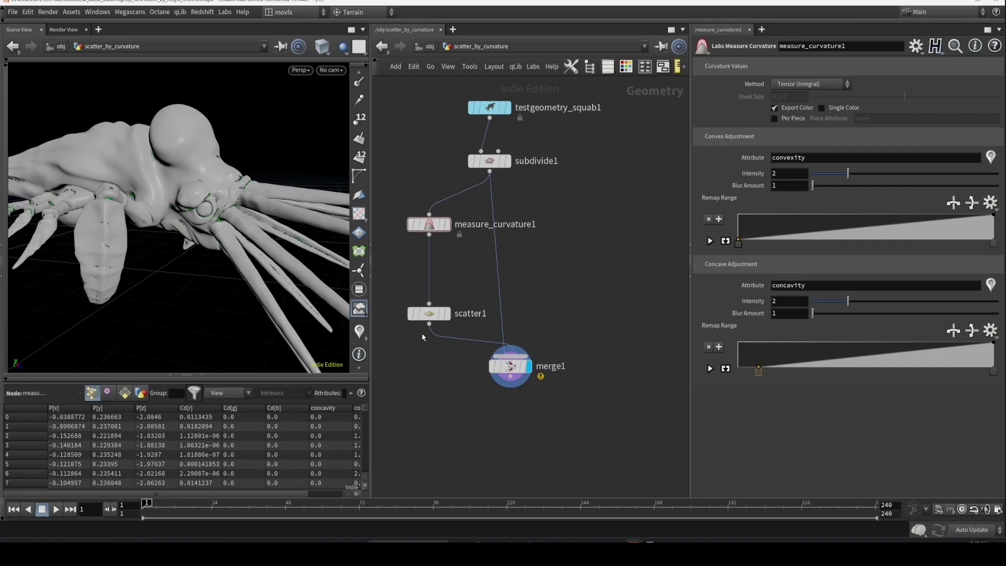
Insert a Color node between scatter1 and merge1 and set its colour to dark brown (0.193, 0.0965, 0)
key("Tab")
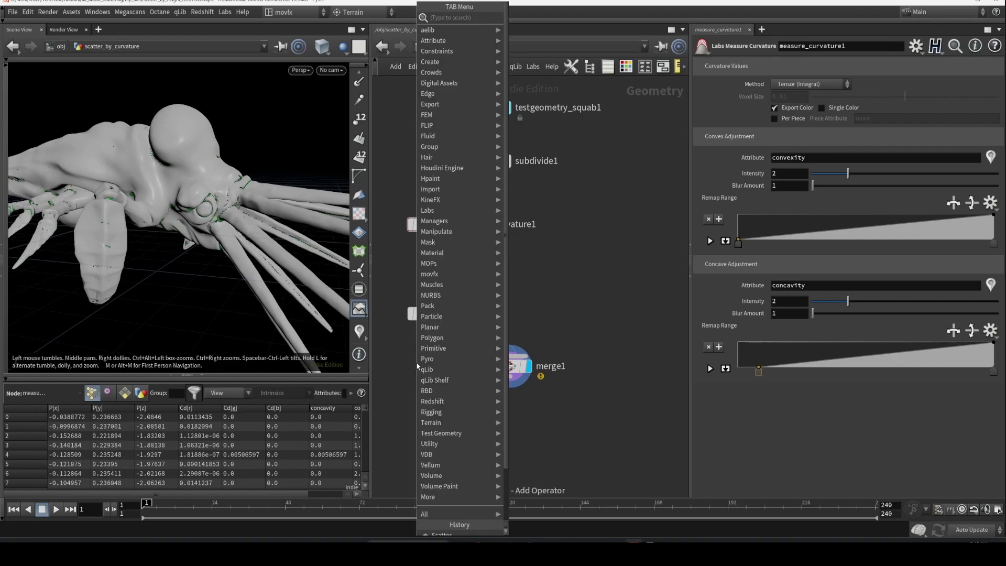
type("color")
key("Return")
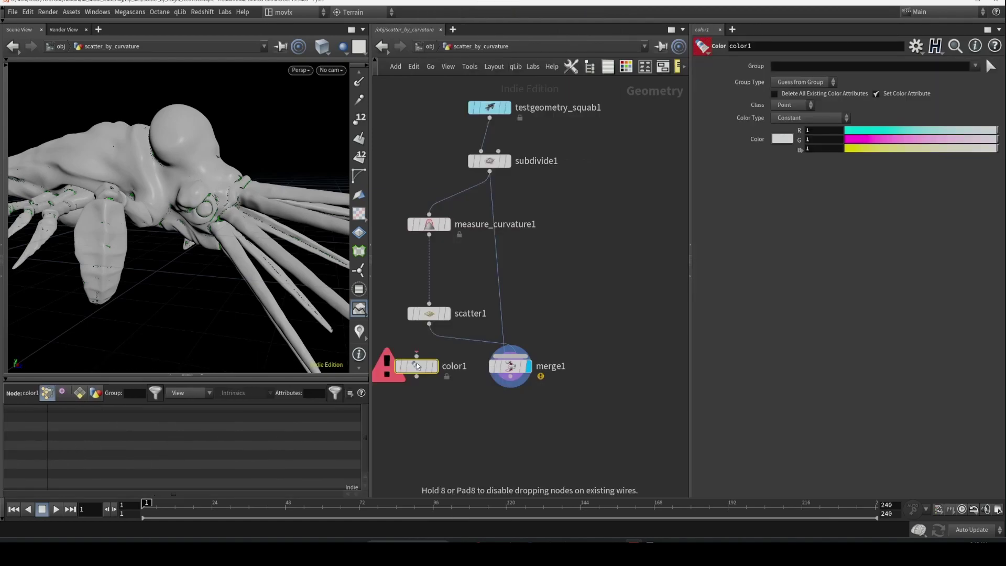
left_click(430, 354)
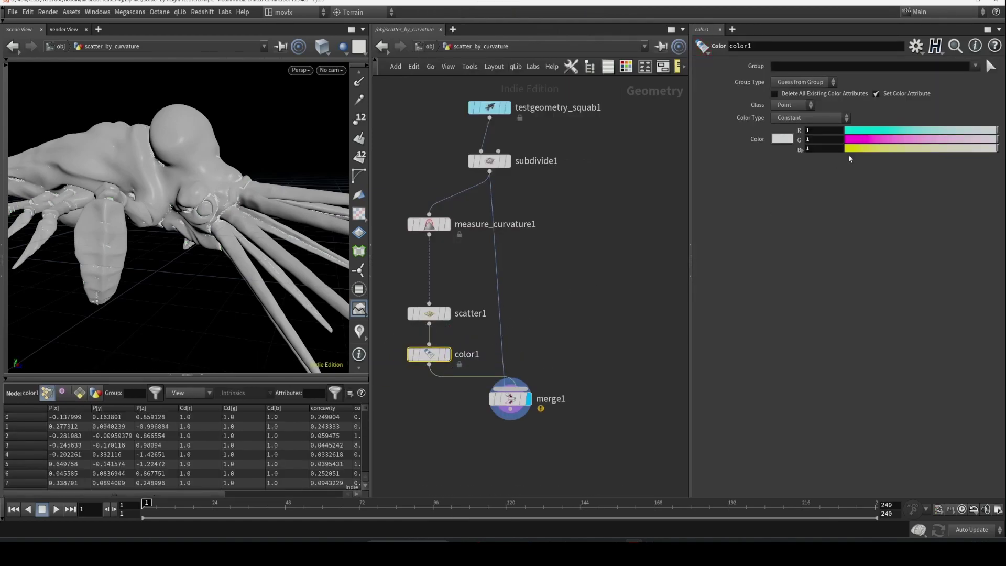
left_click(783, 139)
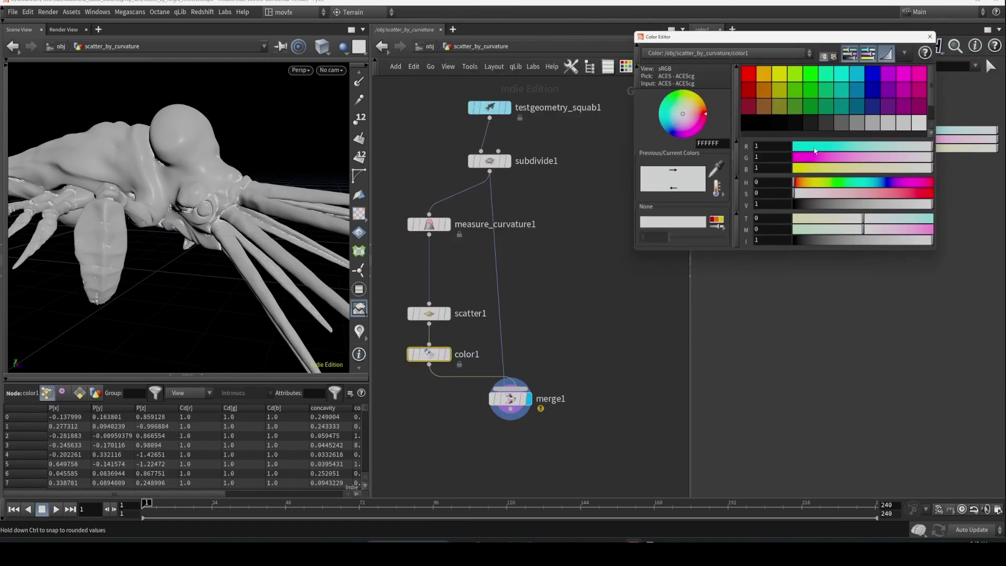
left_click(763, 94)
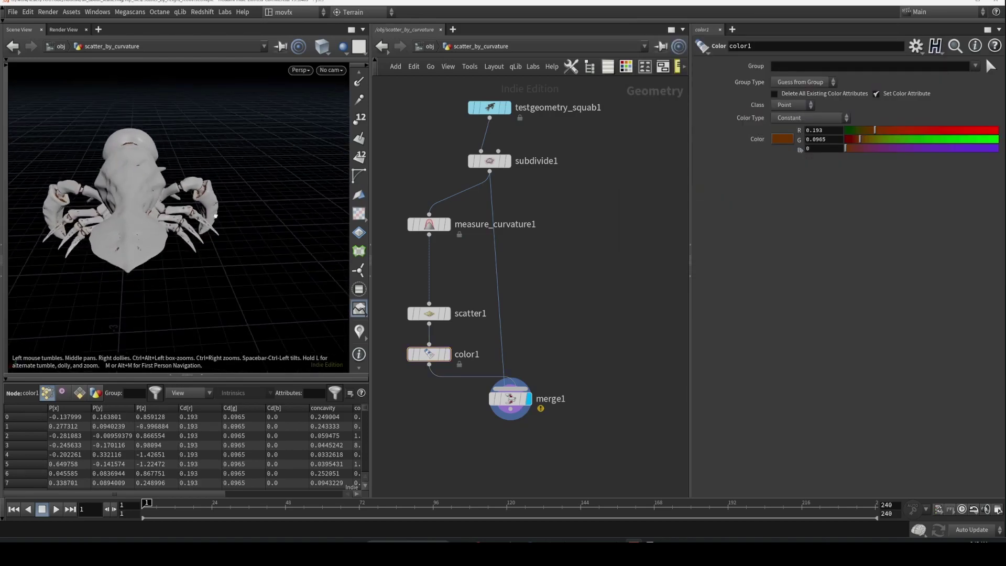
Examine from several angles how the brown points are distributed across the squab's body, eyes and tentacles
left_click_drag(173, 226, 298, 218, "alt")
right_click_drag(299, 218, 126, 131, "alt")
left_click_drag(126, 131, 181, 141, "alt")
right_click_drag(180, 141, 175, 194, "alt")
left_click_drag(175, 194, 225, 205, "alt")
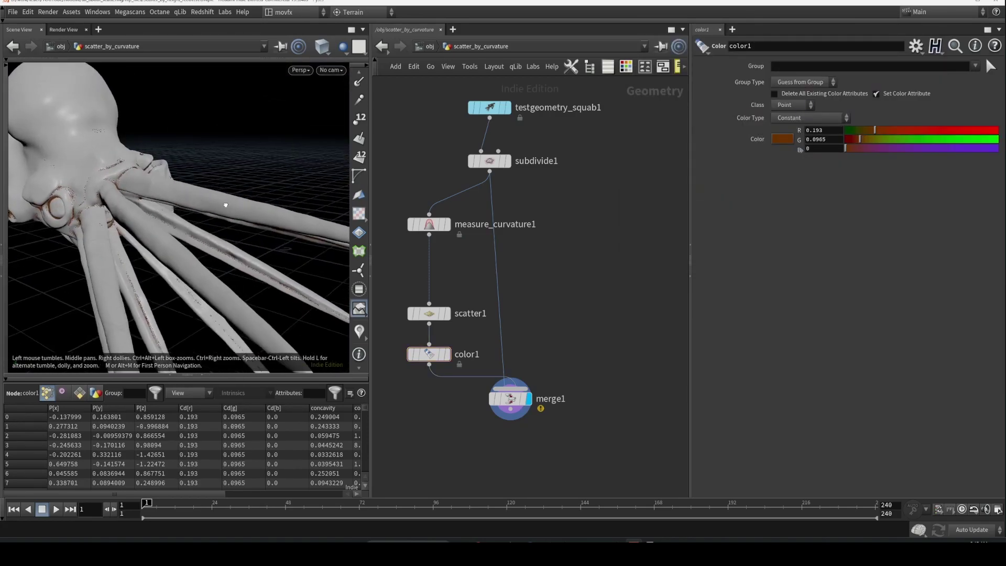
right_click_drag(225, 204, 157, 193, "alt")
left_click_drag(157, 192, 194, 198, "alt")
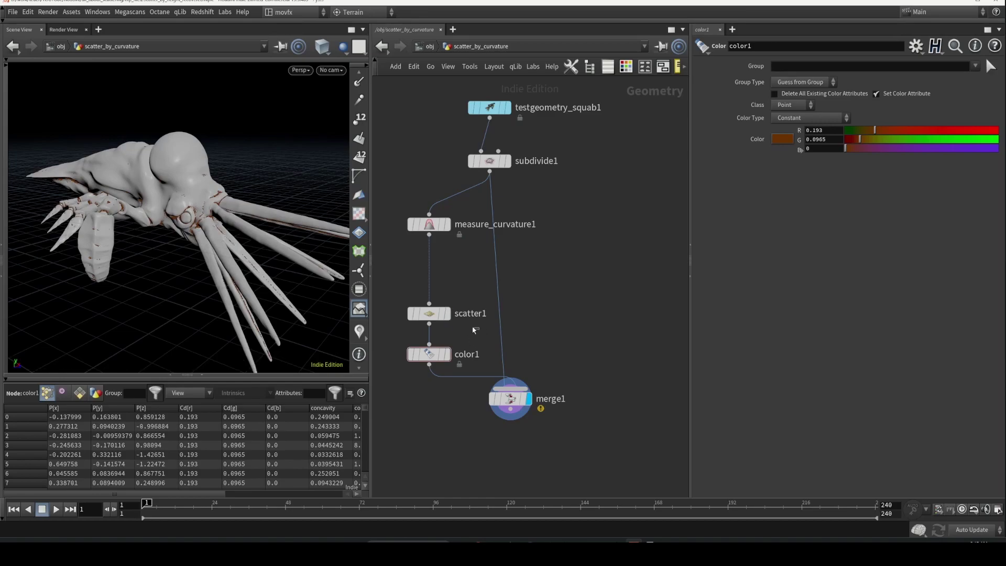
Switch scatter1's Density Attribute to the convexity attribute output by measure_curvature1
left_click(431, 224)
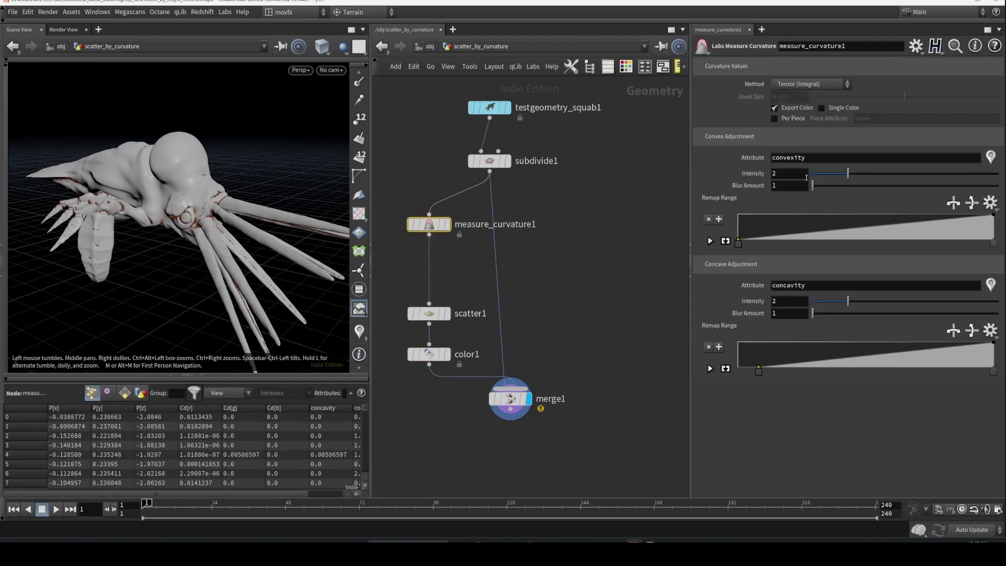
left_click(822, 157)
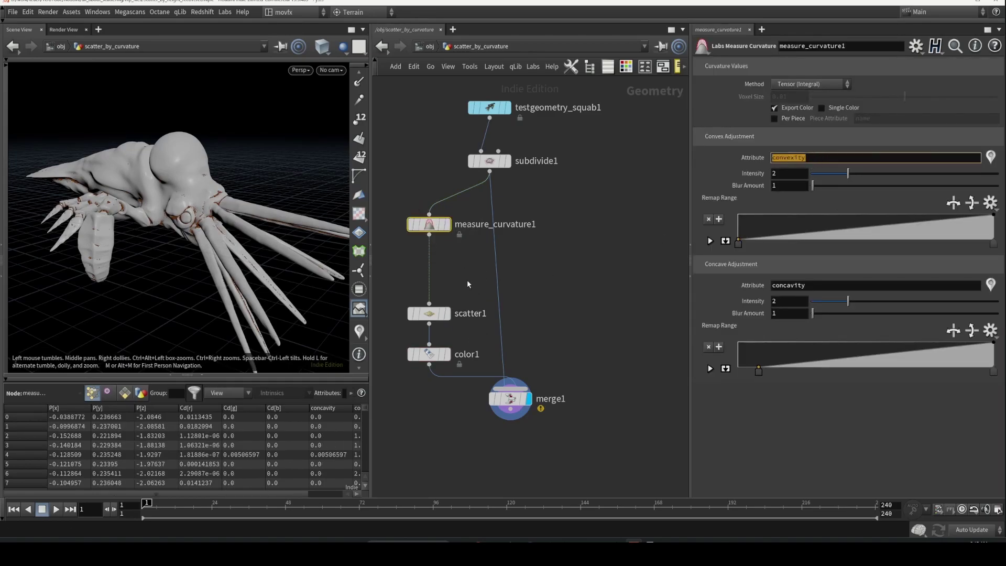
left_click(428, 313)
left_click(993, 145)
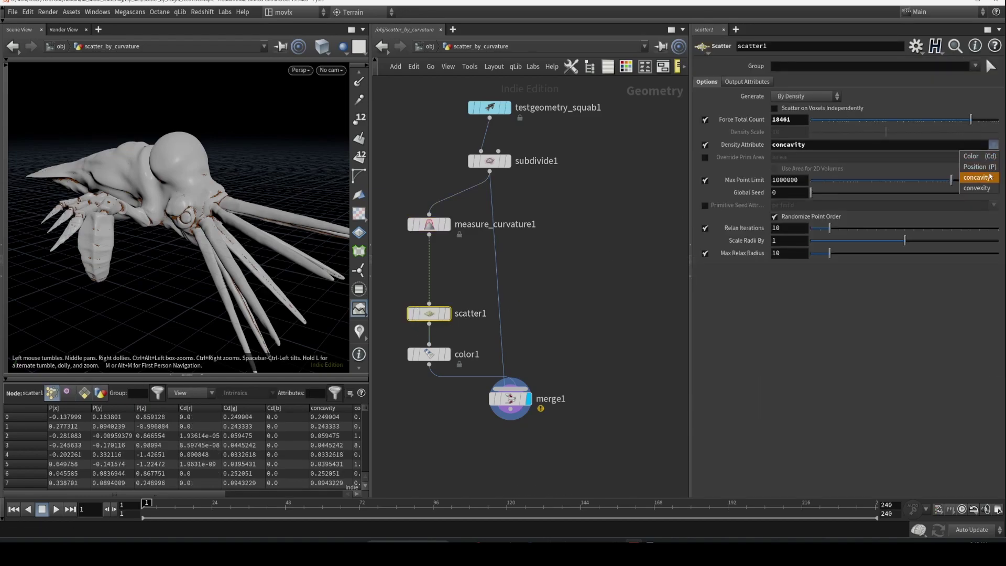
left_click(977, 189)
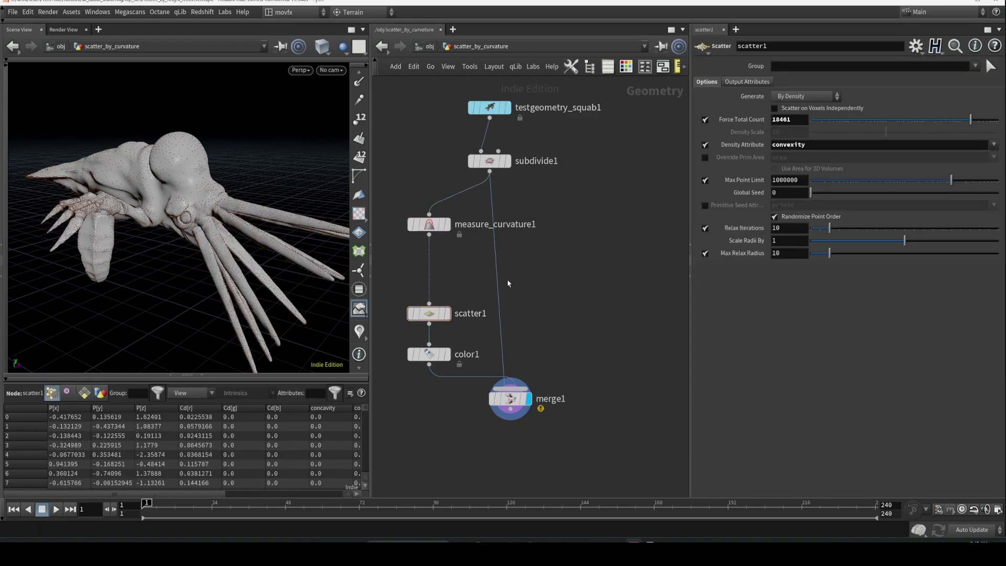
Shift the low point of measure_curvature1's convex Remap Range inward to restrict the scatter to the squab's sharpest edges
right_click_drag(258, 203, 230, 209, "alt")
left_click_drag(231, 209, 204, 209, "alt")
right_click_drag(204, 209, 232, 193, "alt")
left_click_drag(231, 192, 207, 212, "alt")
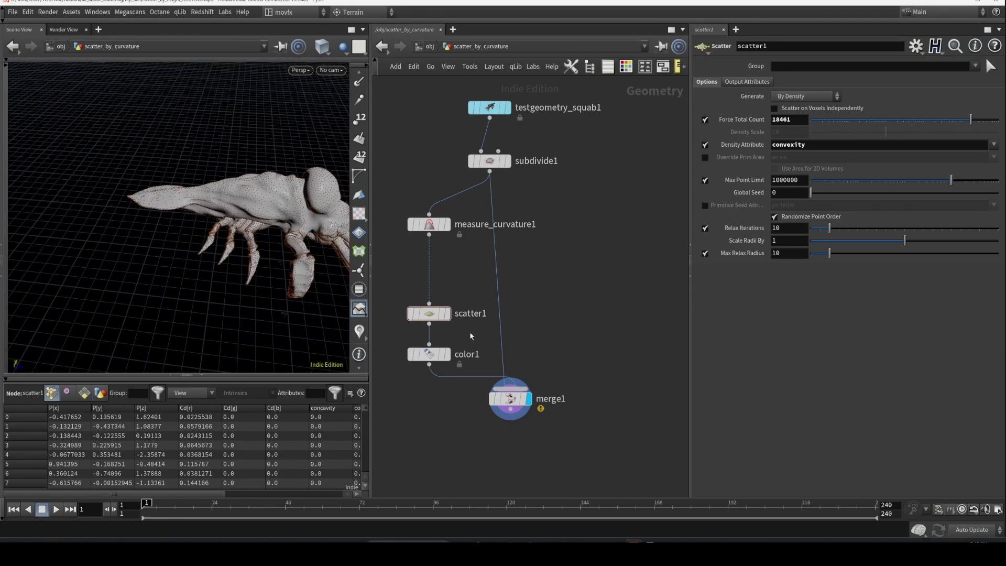
left_click(430, 224)
left_click_drag(739, 243, 774, 245)
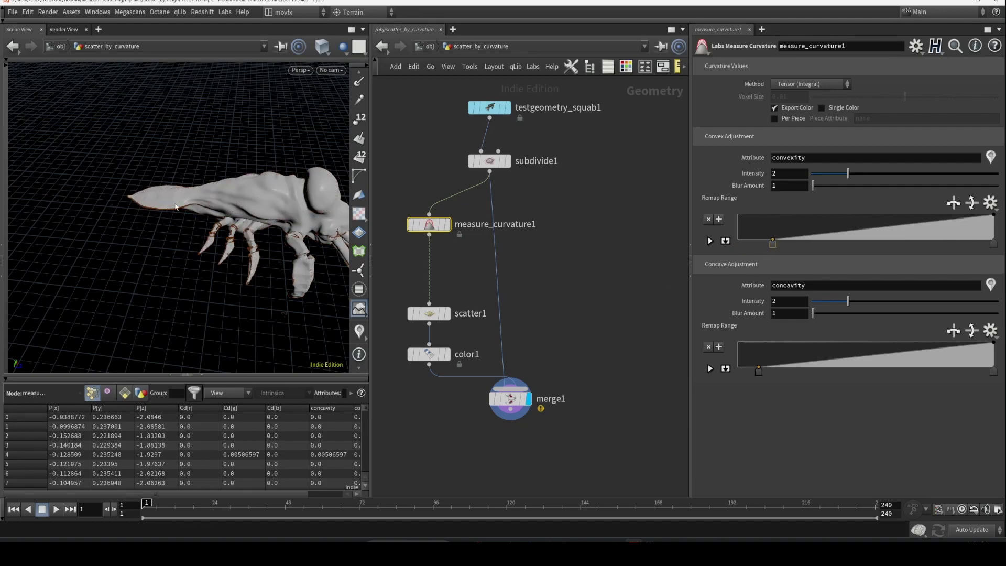
scroll(169, 180, "up", 6)
left_click_drag(169, 180, 265, 146)
left_click_drag(96, 204, 223, 221)
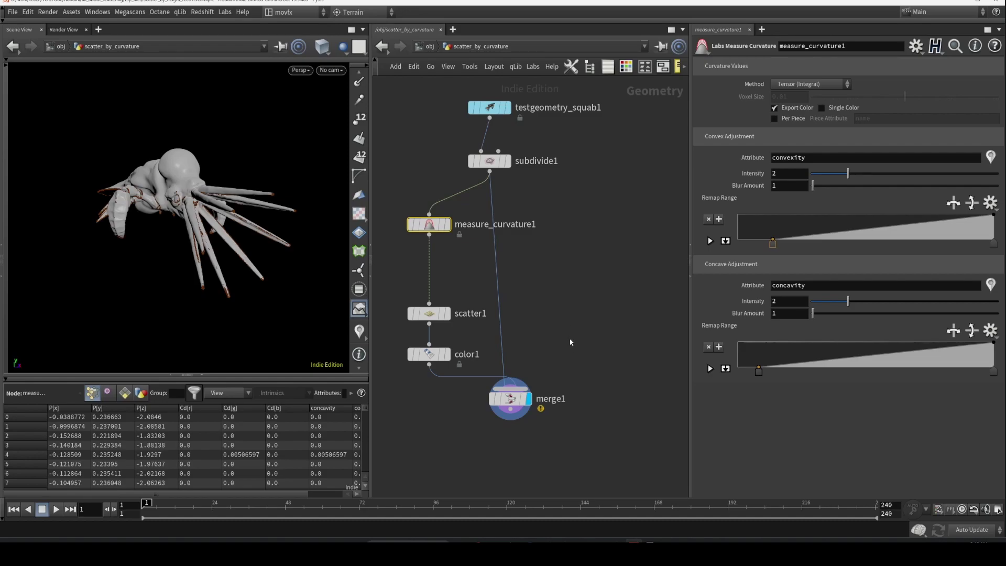
Move merge1 further down the network, roughly in line beneath subdivide1
middle_click_drag(568, 340, 597, 262)
left_click_drag(543, 322, 527, 365)
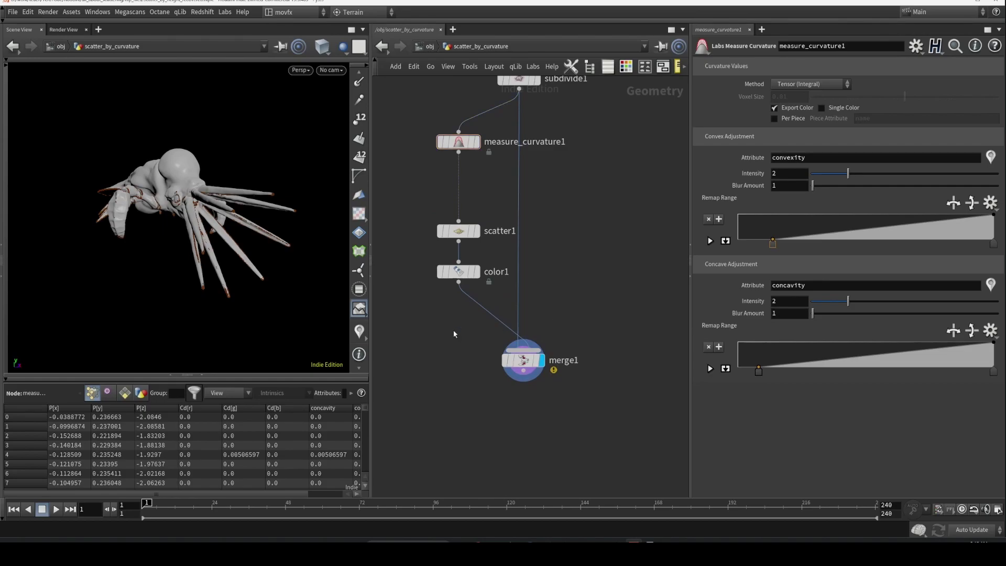
key("f")
left_click_drag(229, 225, 128, 229)
right_click_drag(128, 229, 241, 241)
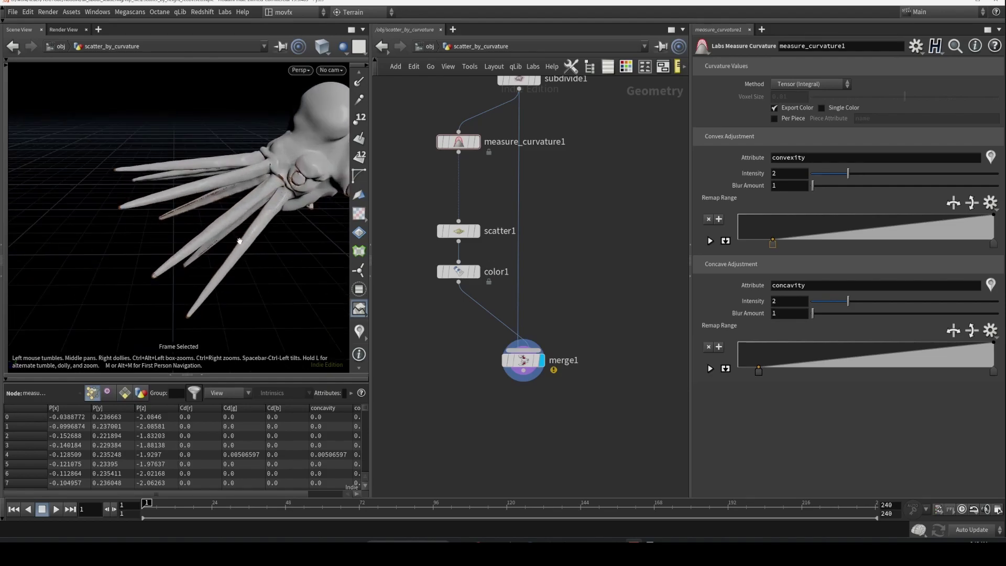